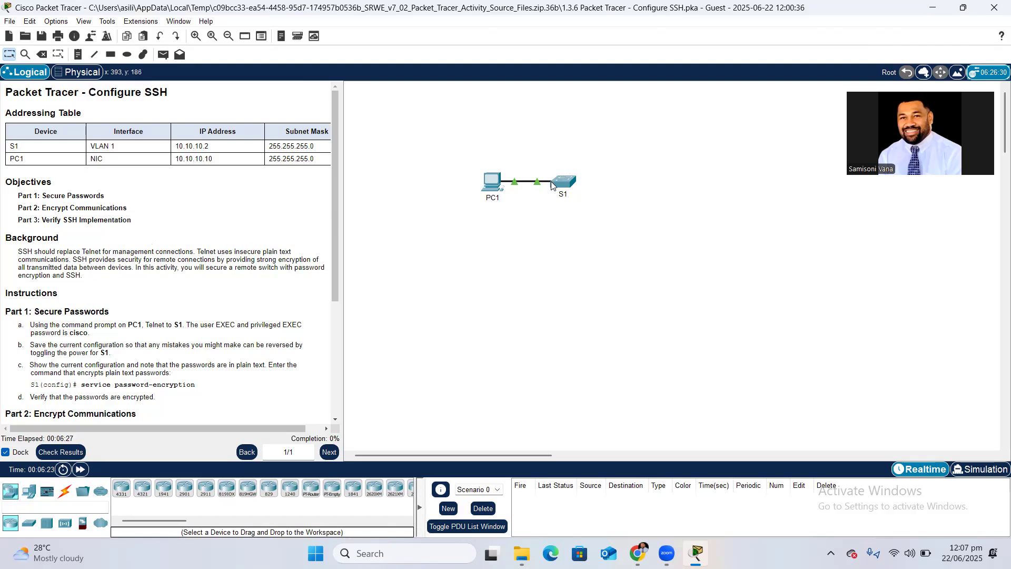
pyautogui.click(493, 183)
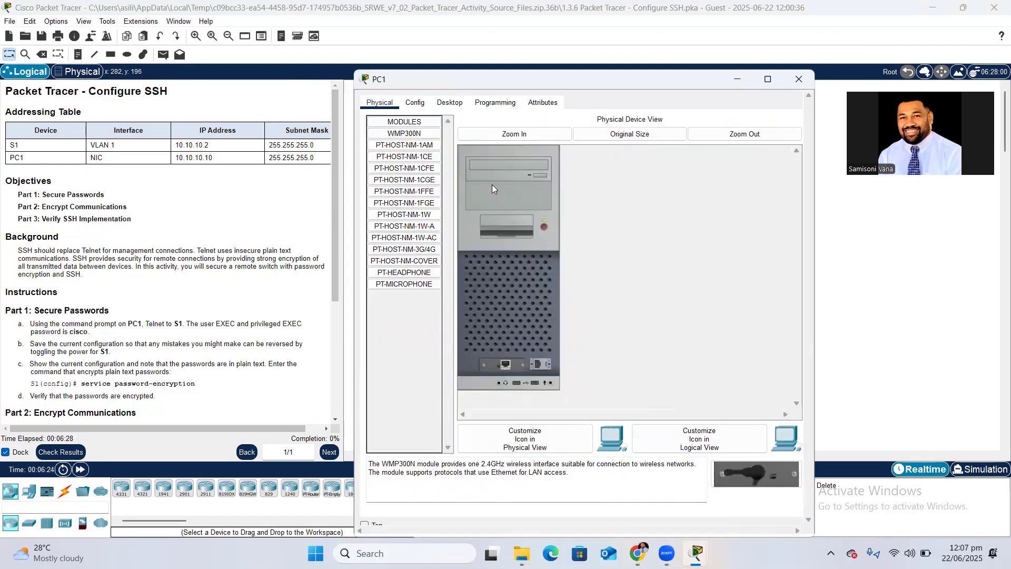
pyautogui.moveTo(454, 80); pyautogui.dragTo(453, 85)
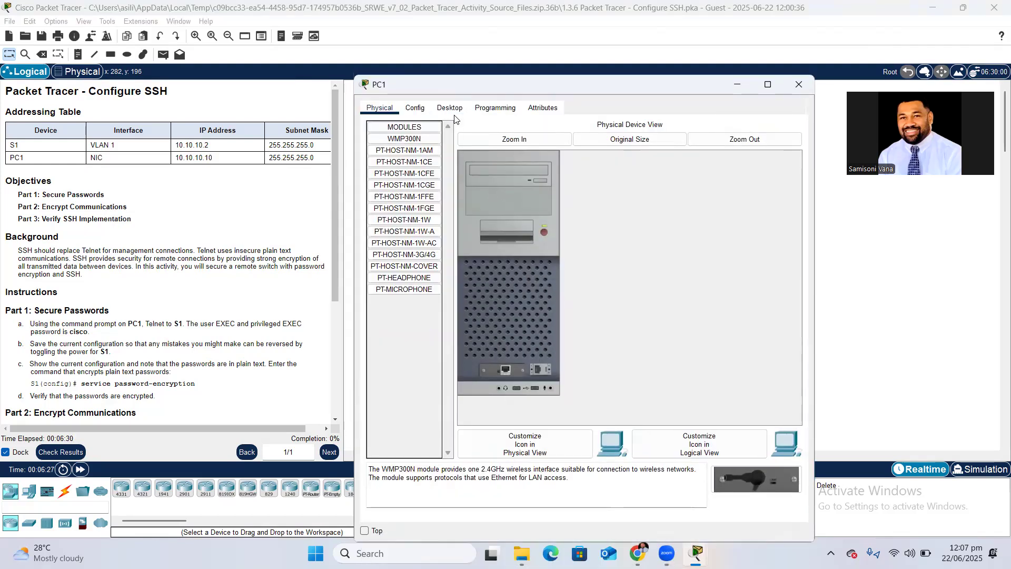
pyautogui.moveTo(454, 120); pyautogui.dragTo(477, 290)
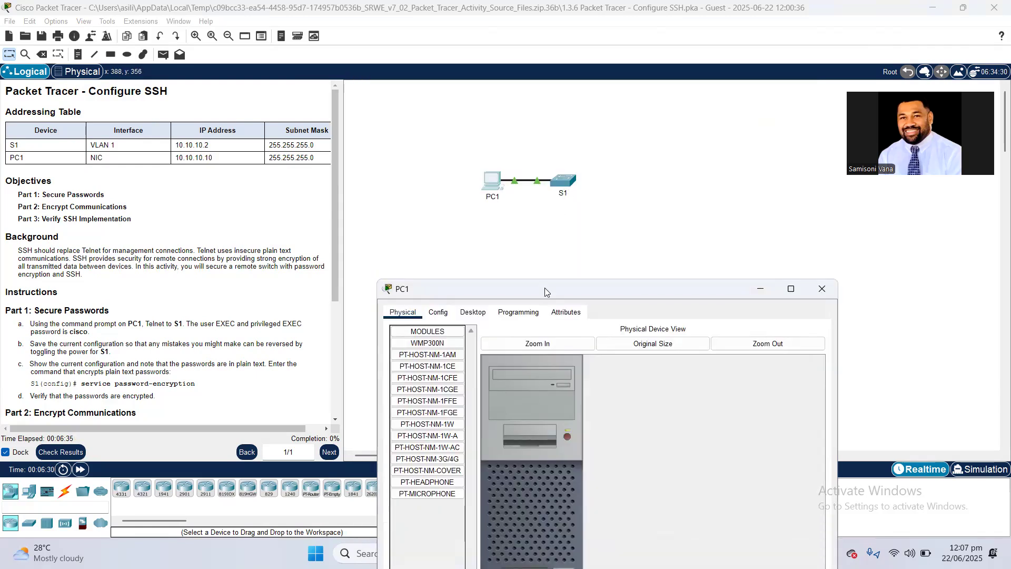
pyautogui.moveTo(544, 287); pyautogui.dragTo(505, 99)
pyautogui.click(396, 127)
pyautogui.click(609, 237)
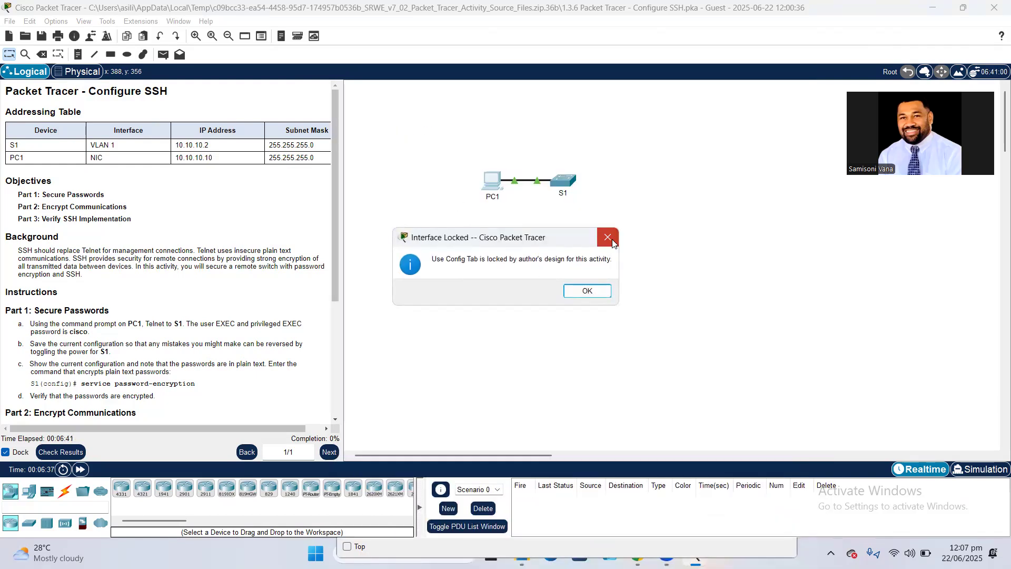
# - Open PC1's command prompt and start a Telnet session to S1 at 10.10.10.2
pyautogui.click(491, 179)
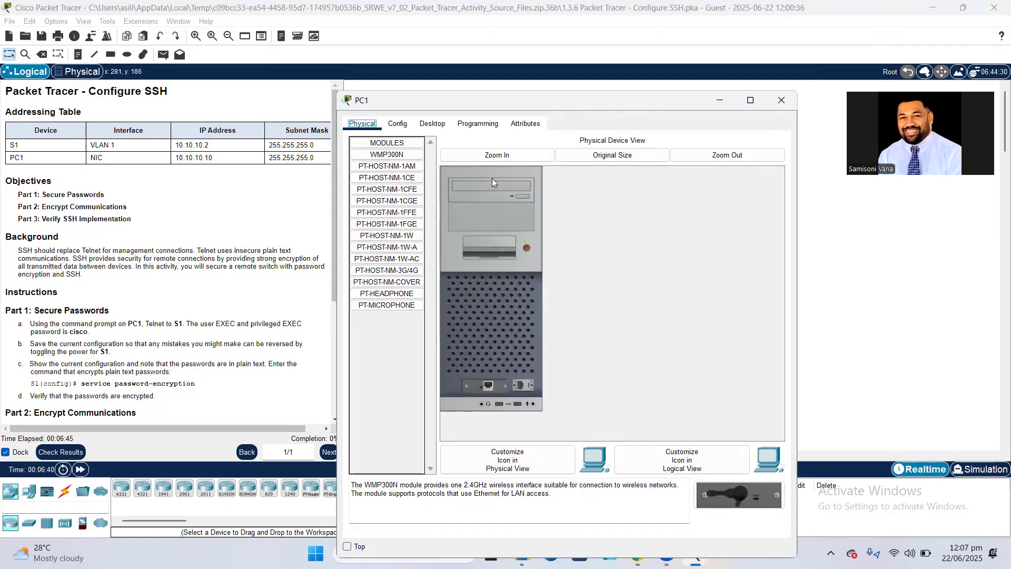
pyautogui.click(431, 124)
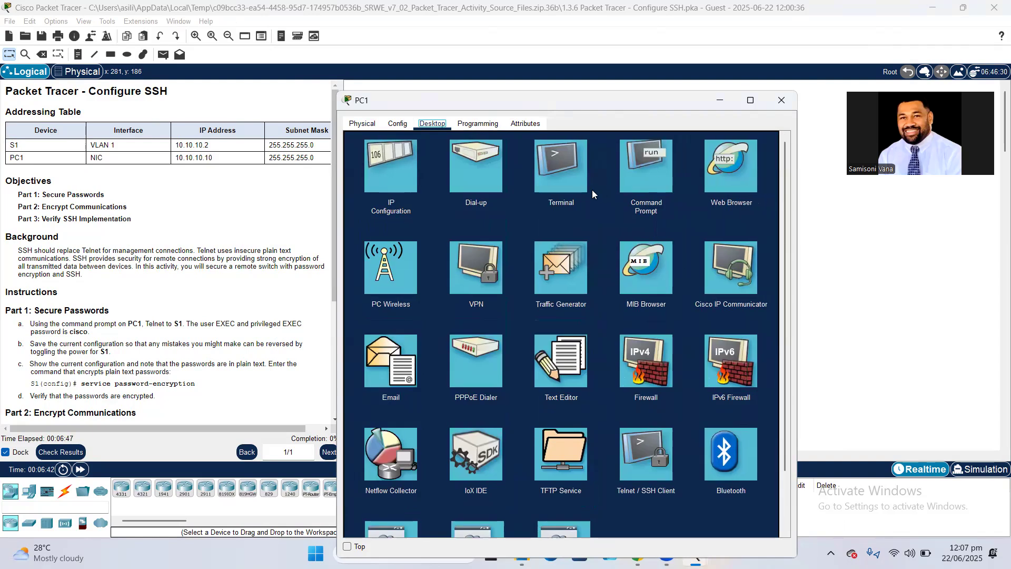
pyautogui.click(638, 180)
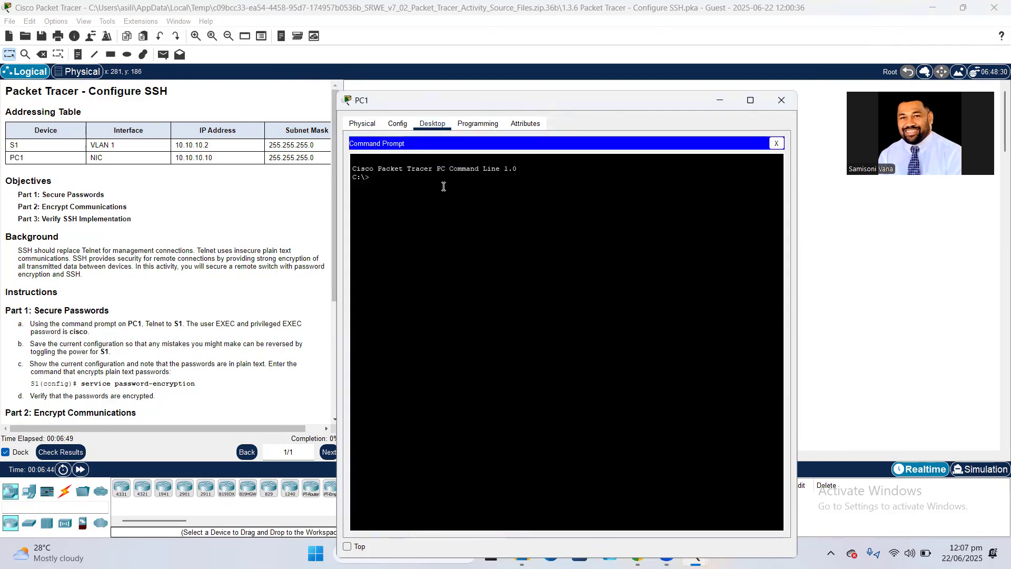
pyautogui.write('telnet 1')
pyautogui.write('0.10.10.2')
pyautogui.press('Return')
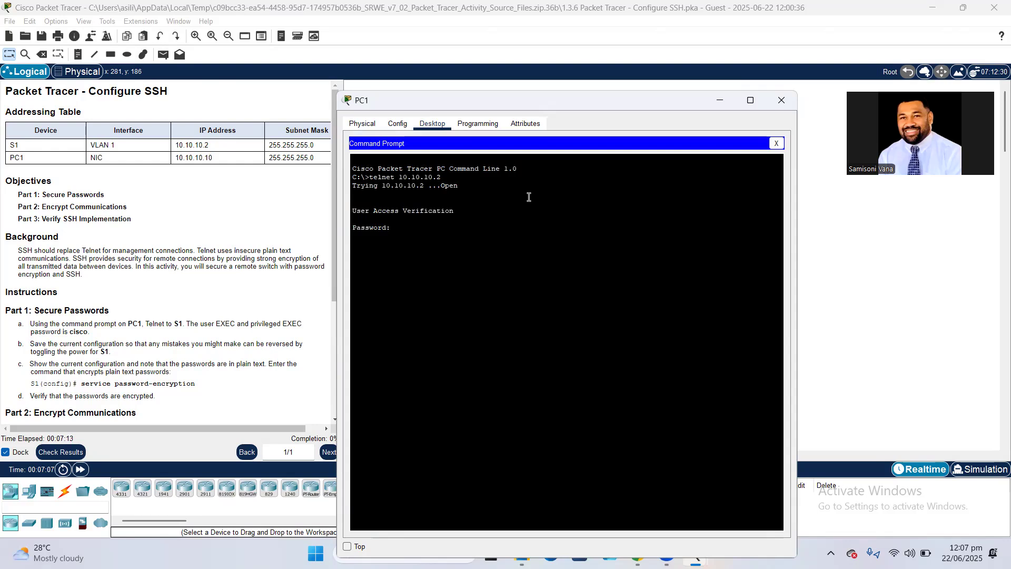
# - Log in to S1 with the user EXEC password, then enter privileged EXEC mode with its password
pyautogui.press('Return')
pyautogui.write('en')
pyautogui.press('Return')
pyautogui.press('Return')
# - Display S1's full running configuration with show run and examine how the enable and VTY line passwords are stored
pyautogui.moveTo(397, 105); pyautogui.dragTo(129, 106)
pyautogui.moveTo(293, 104); pyautogui.dragTo(680, 73)
pyautogui.scroll(-2, 85, 301)
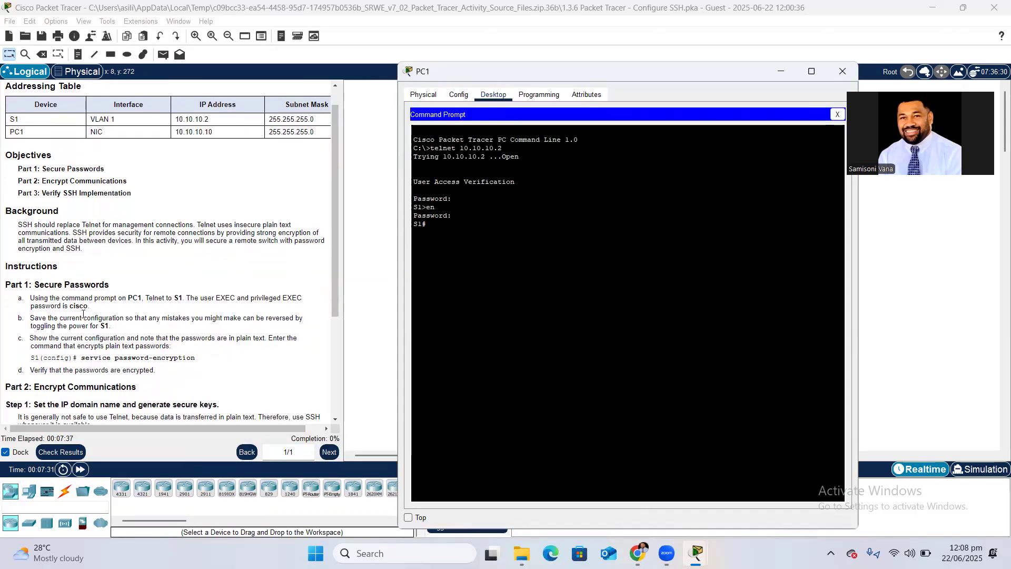
pyautogui.scroll(-1, 84, 316)
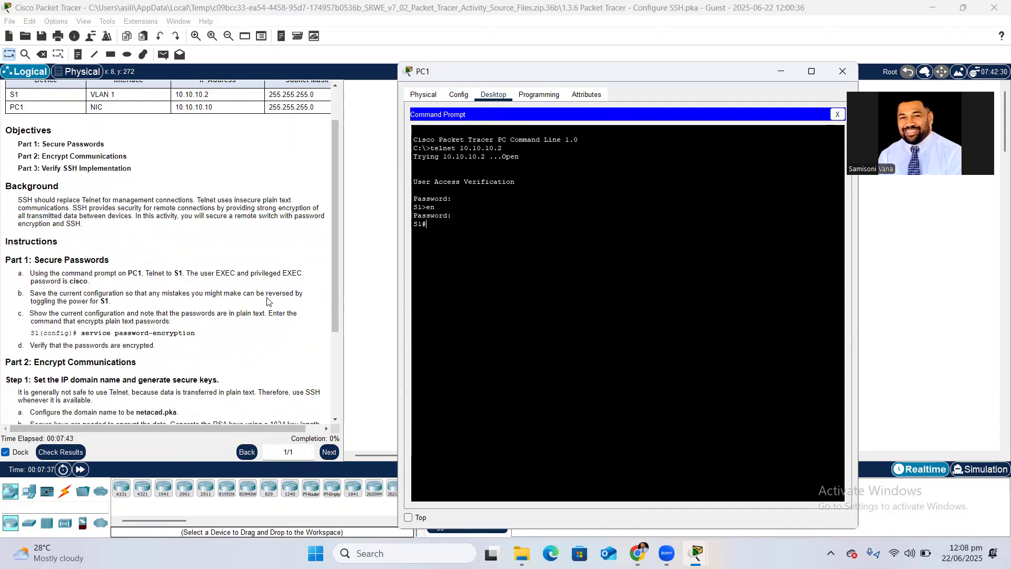
pyautogui.scroll(-1, 106, 313)
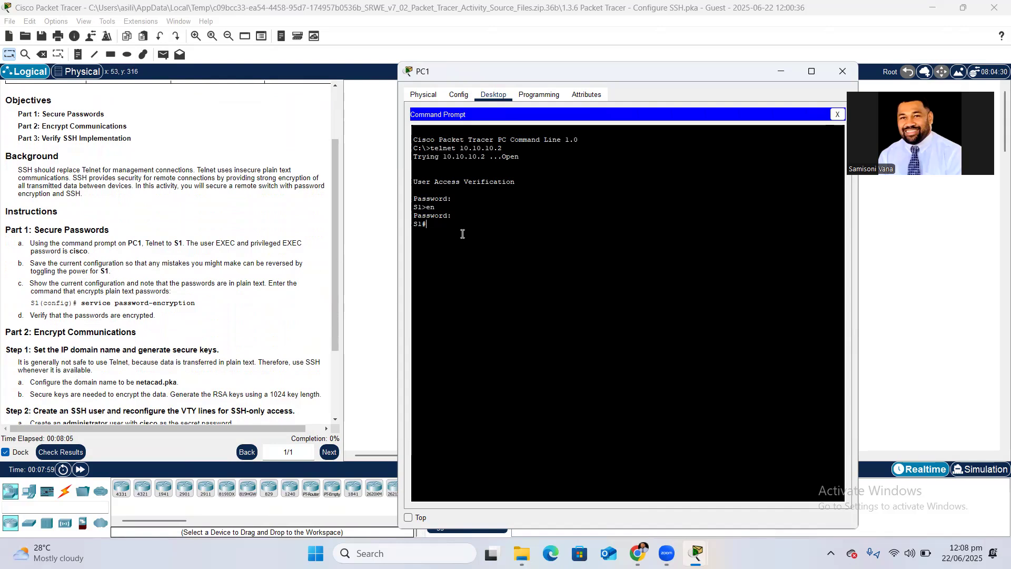
pyautogui.write('show')
pyautogui.write('run')
pyautogui.press('Return')
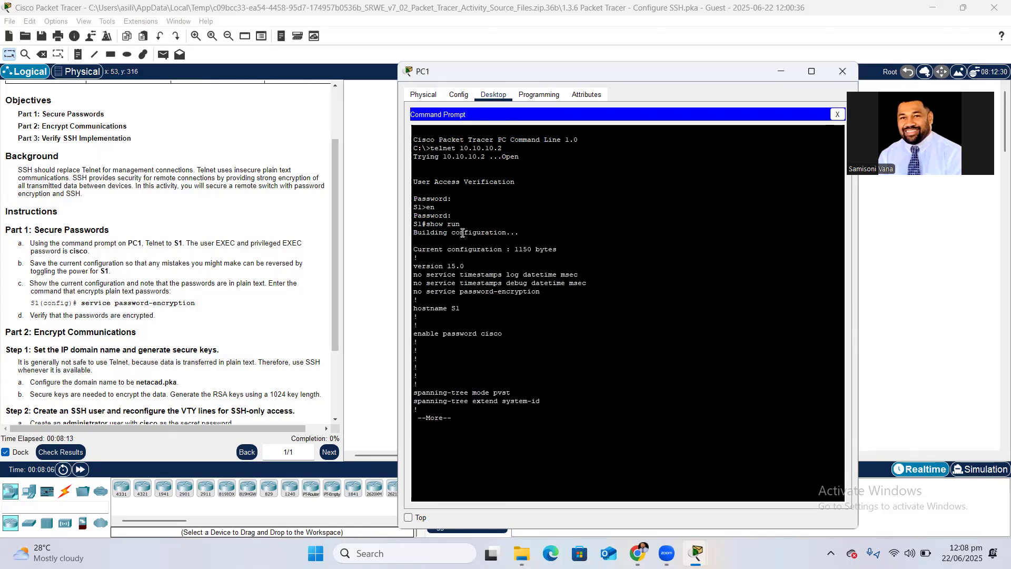
pyautogui.press('space')
pyautogui.press('space')
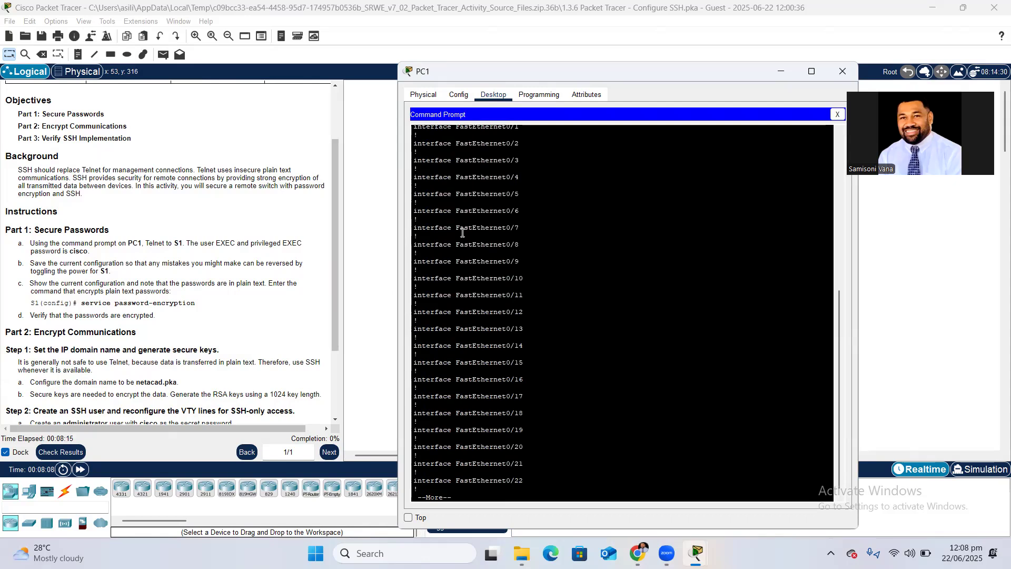
pyautogui.press('space')
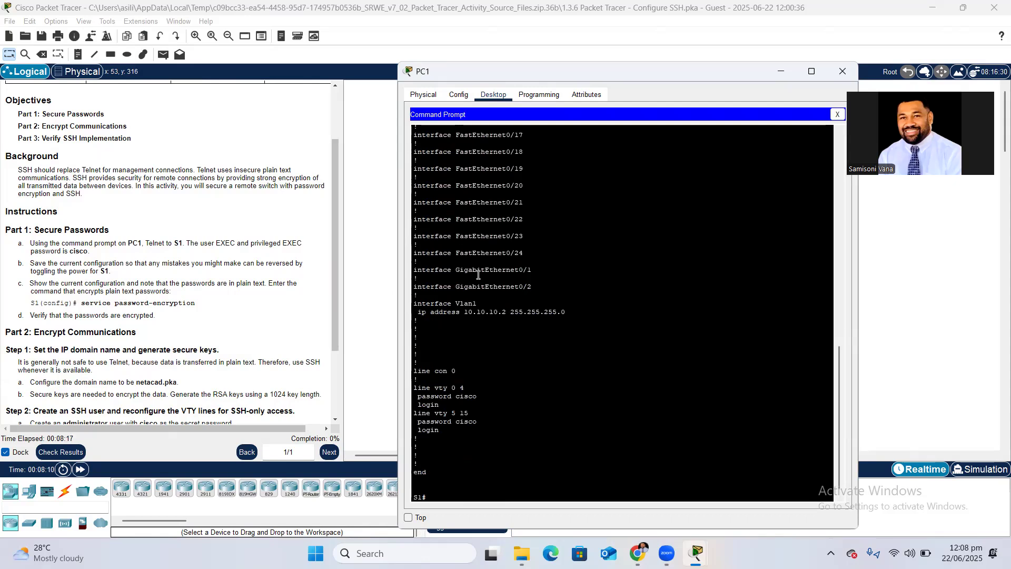
pyautogui.scroll(20, 479, 280)
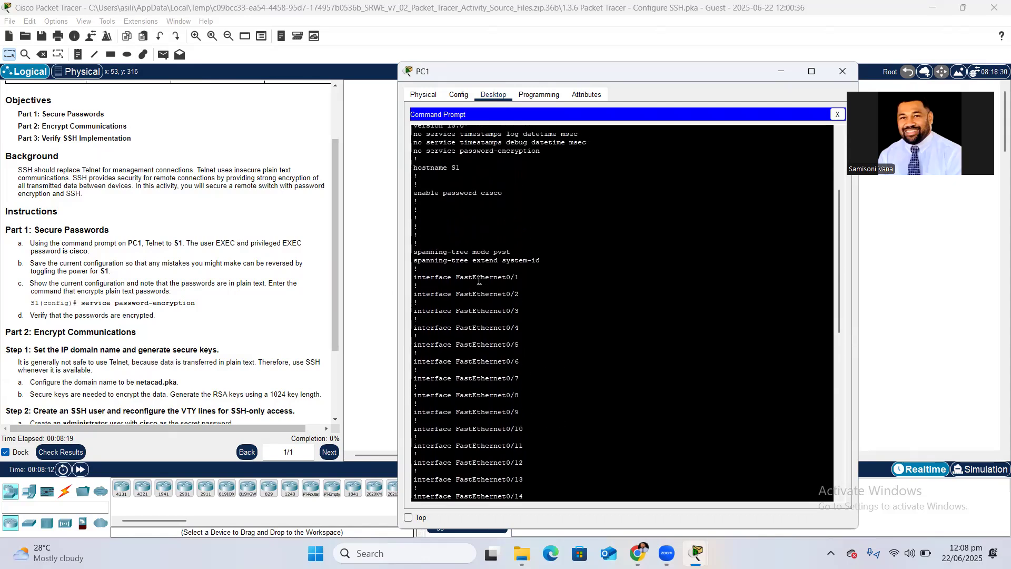
pyautogui.scroll(-12, 483, 321)
pyautogui.scroll(-5, 483, 321)
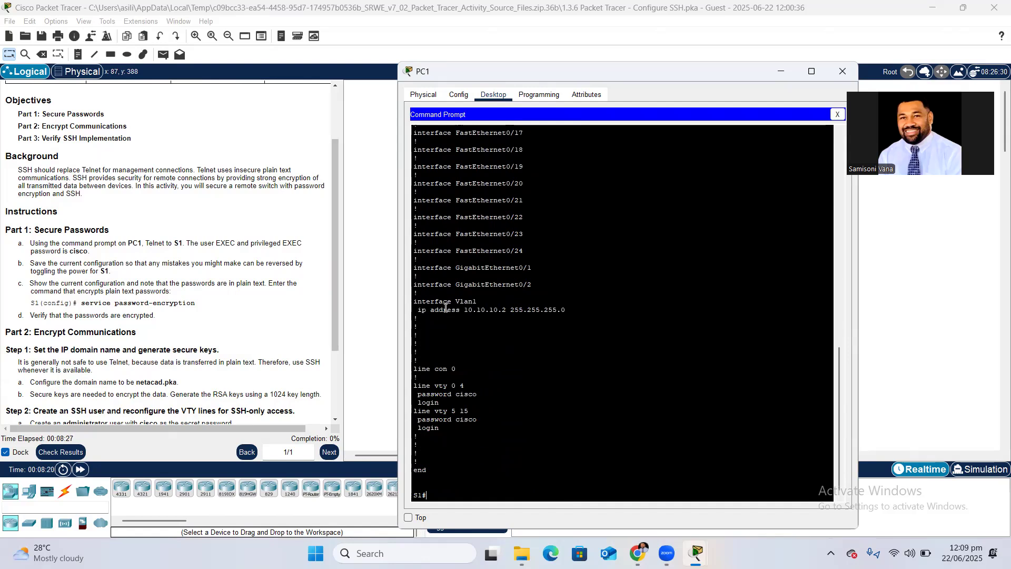
# - Enable service password-encryption in S1's global configuration mode and save the configuration with do wri
pyautogui.scroll(3, 66, 154)
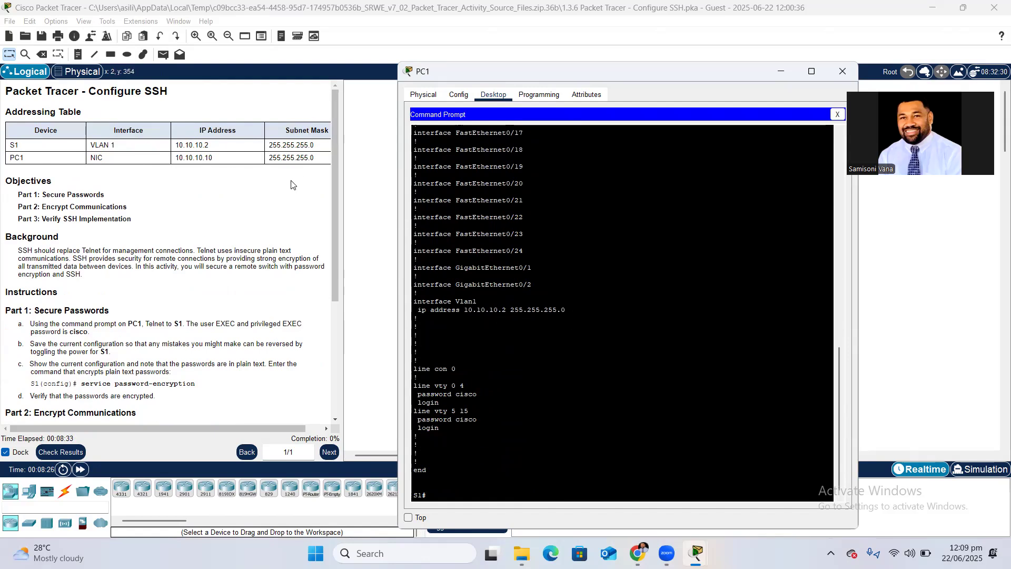
pyautogui.scroll(-3, 145, 336)
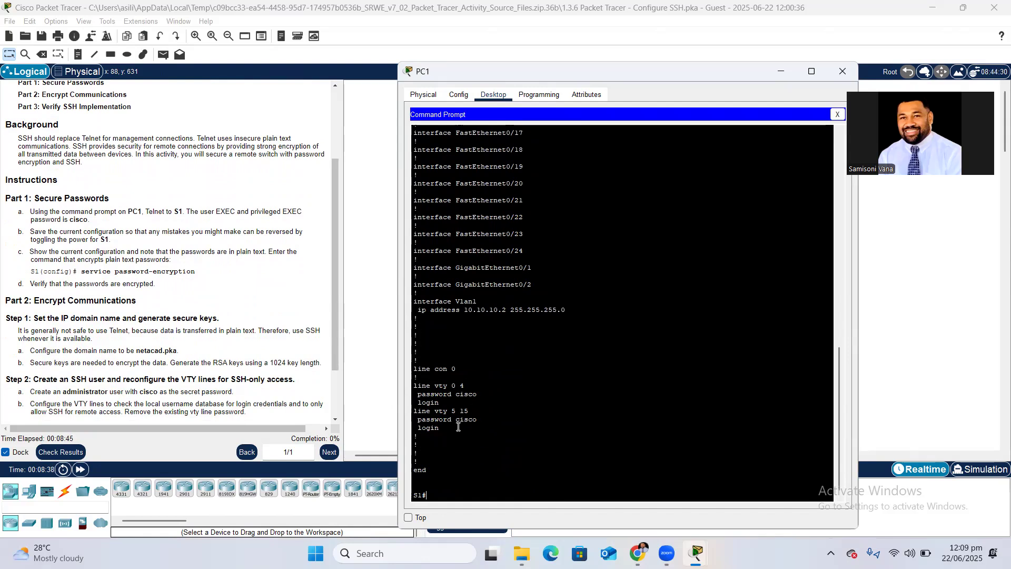
pyautogui.scroll(-1, 208, 375)
pyautogui.scroll(-1, 208, 375)
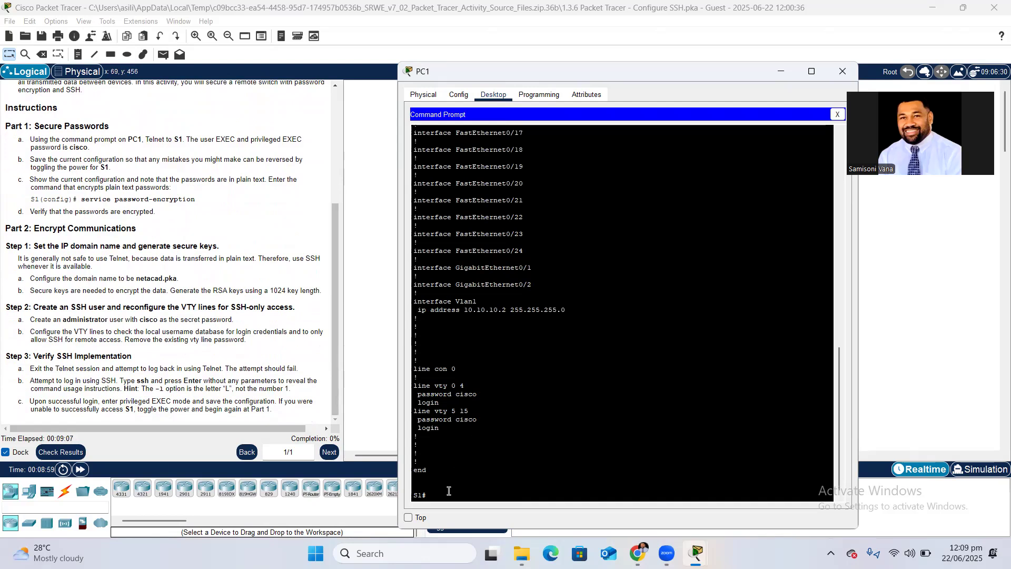
pyautogui.write('nd')
pyautogui.write(' t')
pyautogui.press('Return')
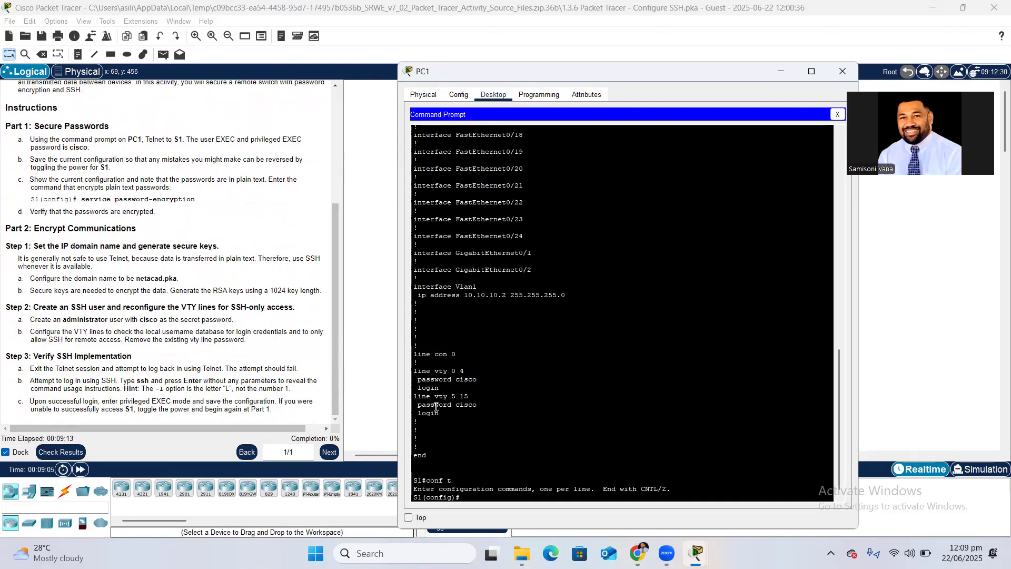
pyautogui.write('service password')
pyautogui.press('Tab')
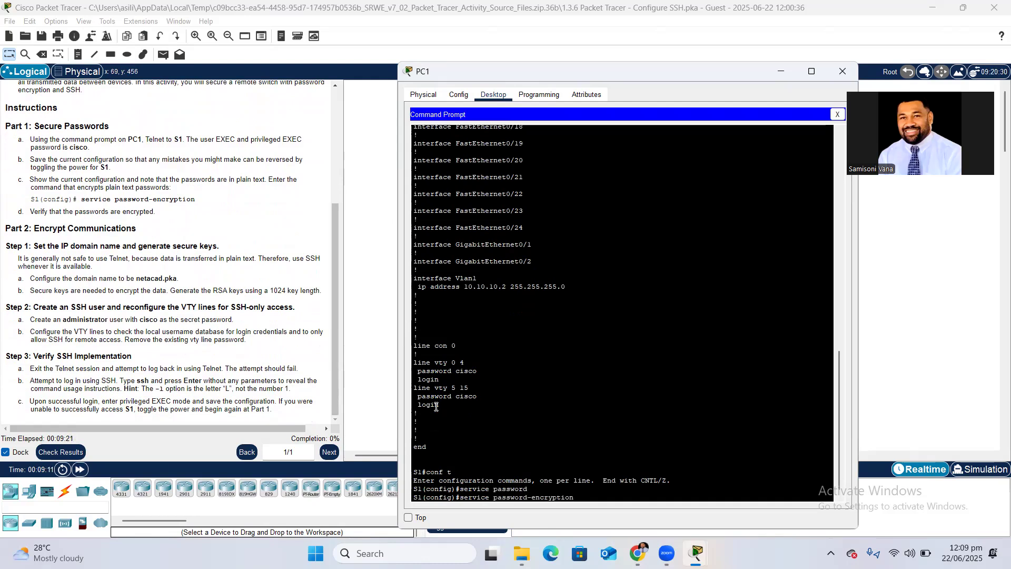
pyautogui.press('Return')
pyautogui.write('do wri')
pyautogui.press('Return')
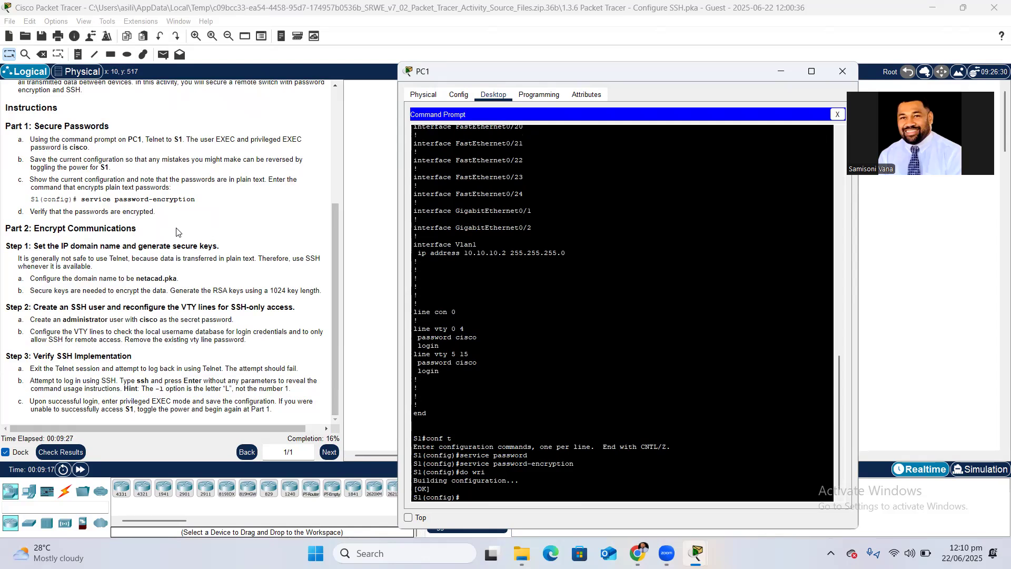
# - Leave configuration mode and display S1's running configuration again to check whether the passwords are encrypted
pyautogui.write('exit')
pyautogui.press('Return')
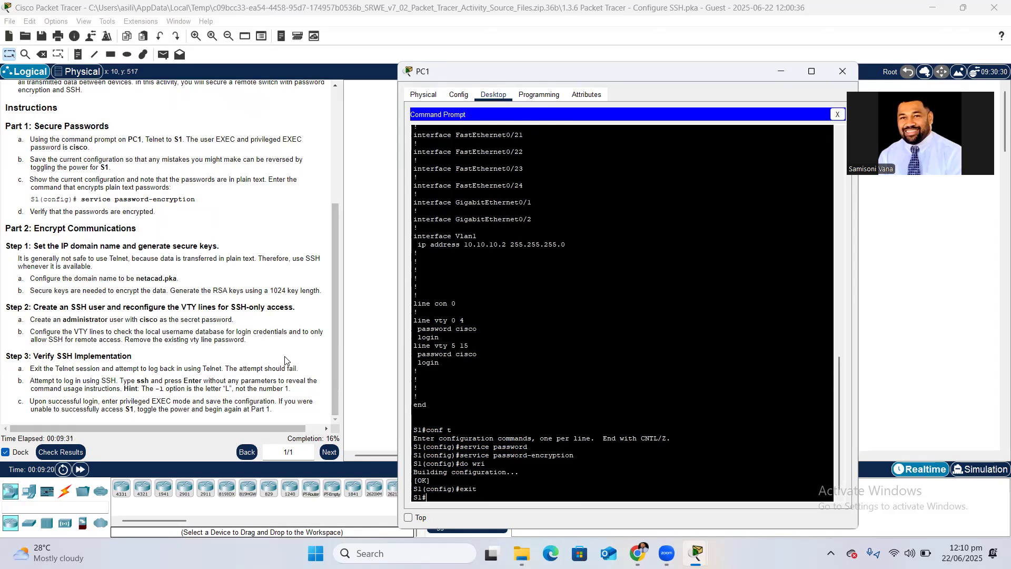
pyautogui.write('sh run')
pyautogui.press('Return')
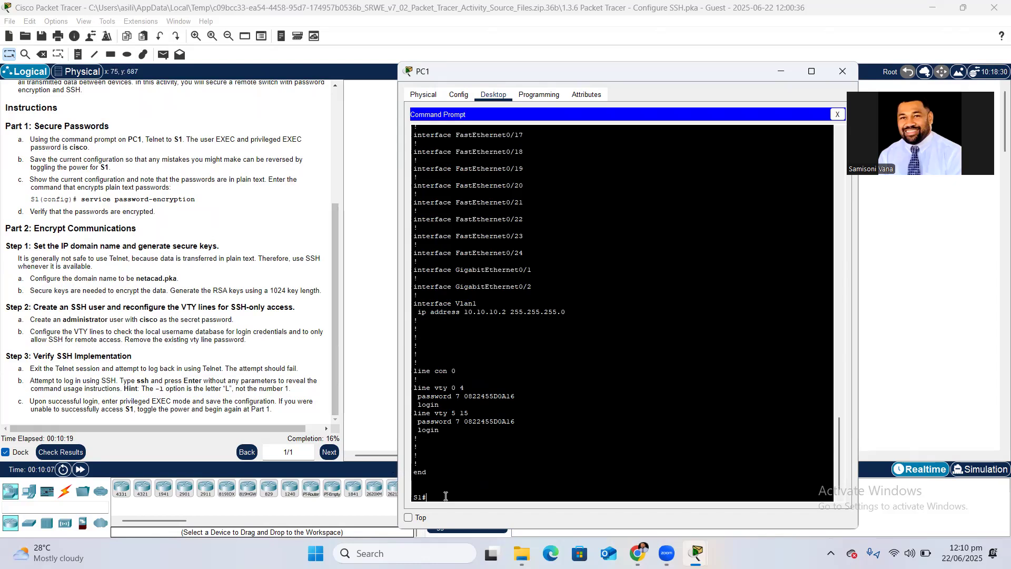
# - Enter global configuration mode on S1 and set the IP domain name to netacad.pka
pyautogui.write('conf t')
pyautogui.press('Return')
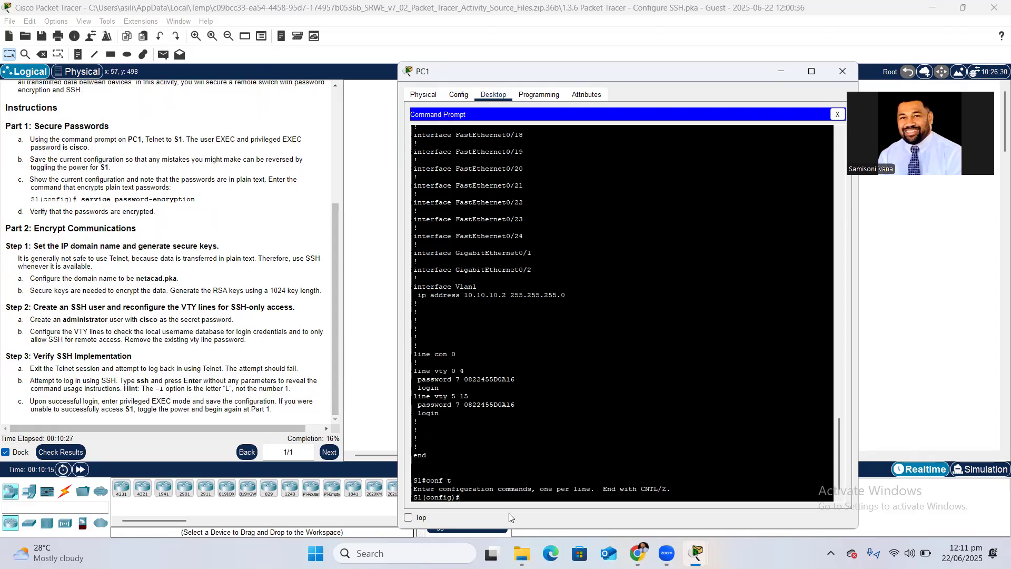
pyautogui.write('ip domain')
pyautogui.press('Tab')
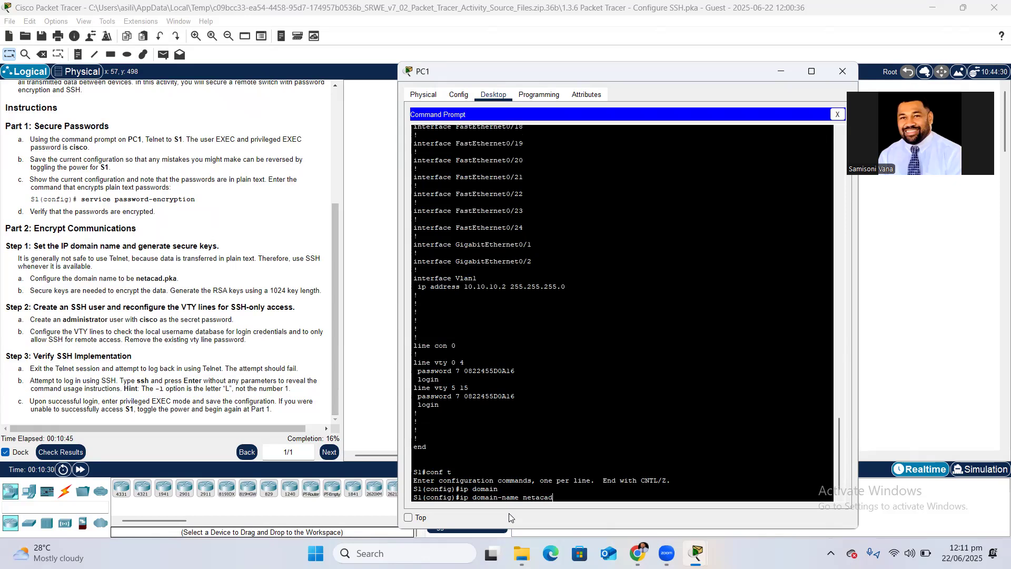
pyautogui.write('.pka')
pyautogui.press('Return')
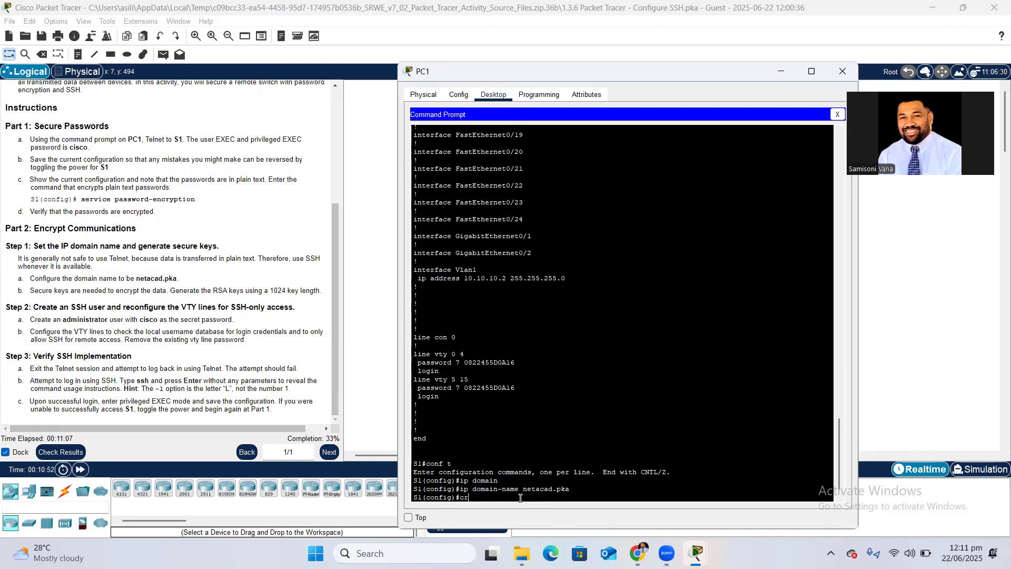
# - Generate RSA crypto keys on S1 with a 1024-bit modulus
pyautogui.write('ypto key generate rsa')
pyautogui.press('Return')
pyautogui.write('1024')
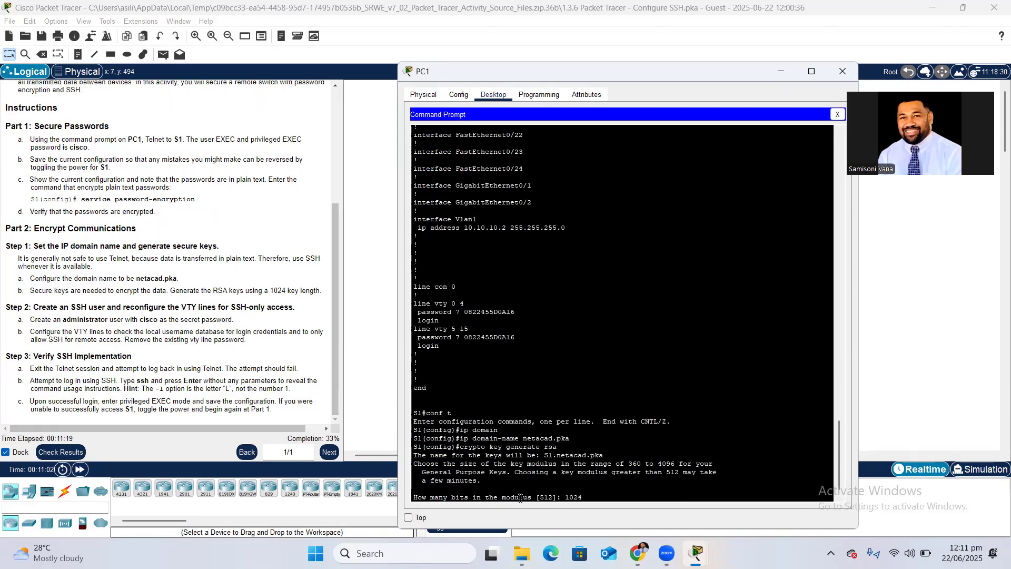
pyautogui.press('Return')
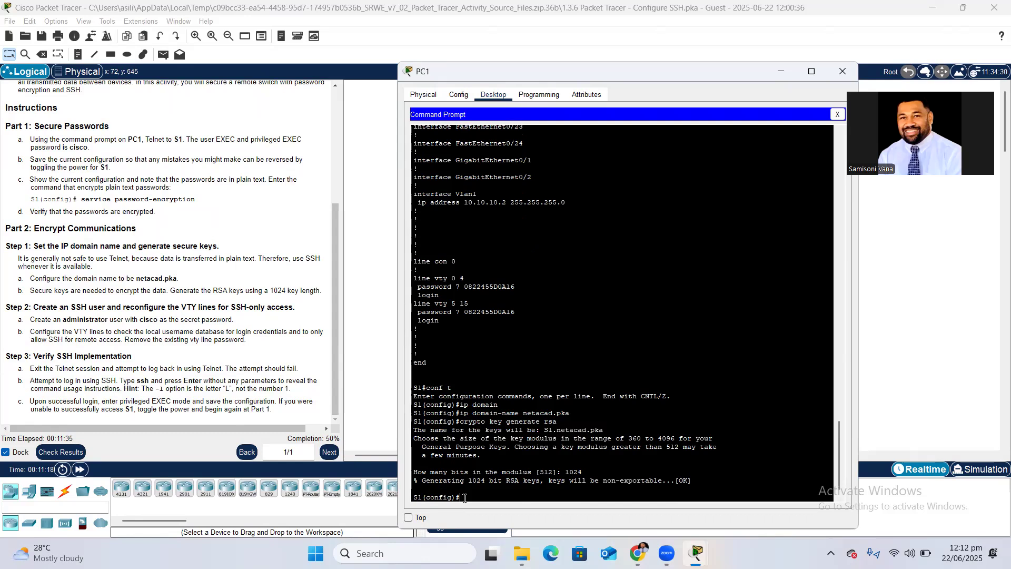
# - Create the local administrator user on S1 with the username command
pyautogui.write('ame admin')
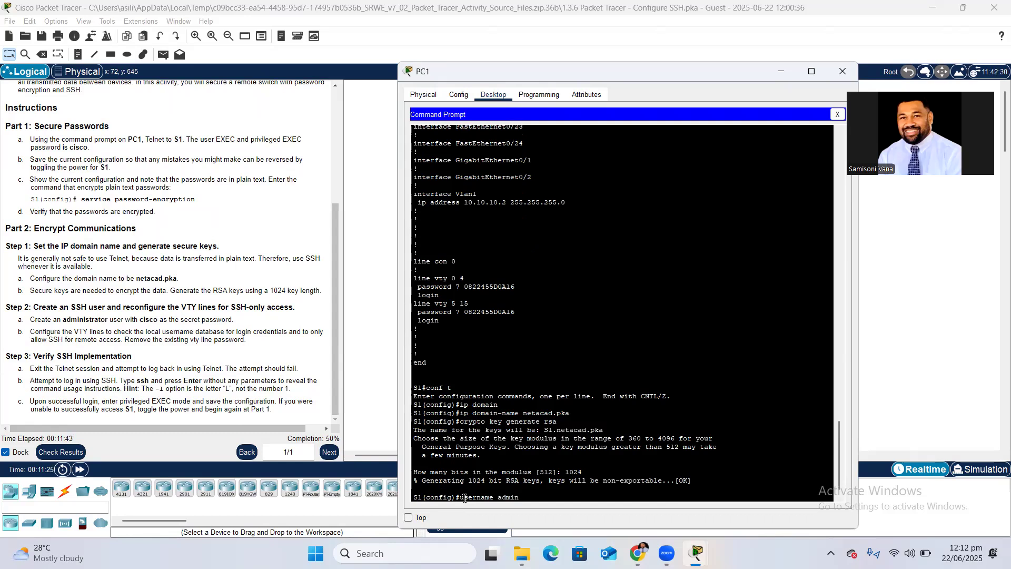